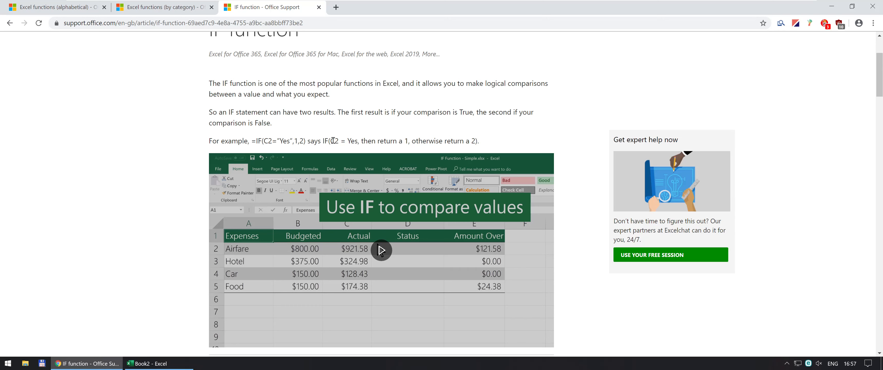
Read through the IF function help article, from the introductory C2 = Yes example down to the sales tax example.
drag(331, 140, 359, 141)
right_click(358, 141)
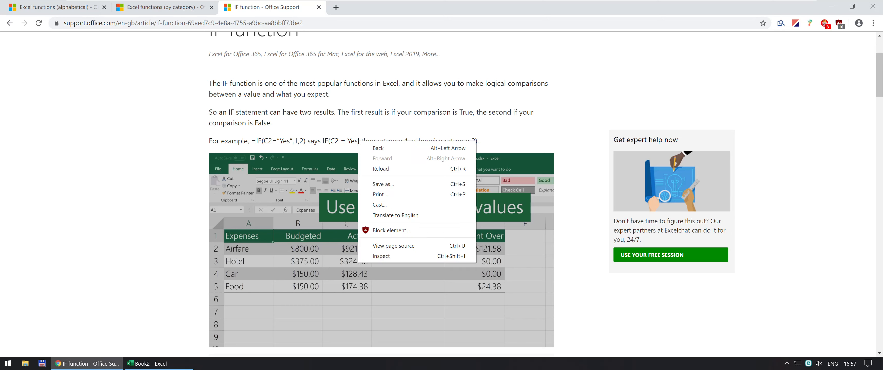
click(347, 140)
triple_click(347, 141)
click(346, 141)
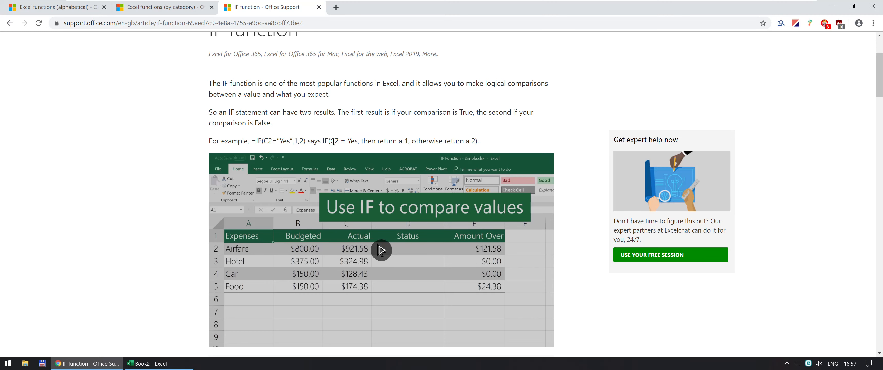
drag(331, 141, 410, 141)
drag(471, 141, 476, 141)
scroll(172, 218, down, 5)
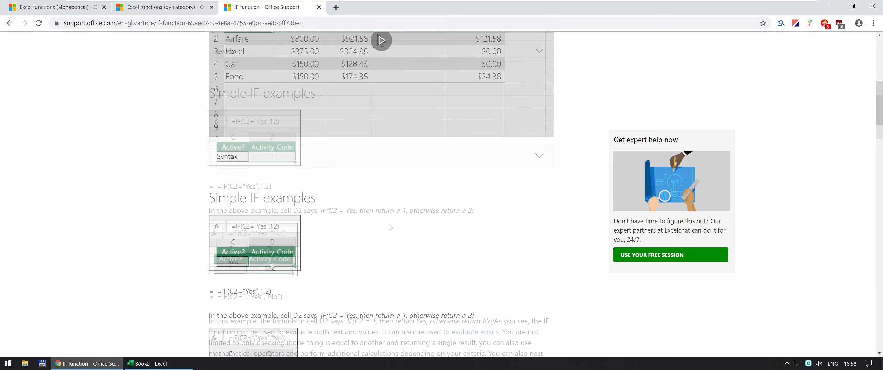
scroll(391, 227, down, 3)
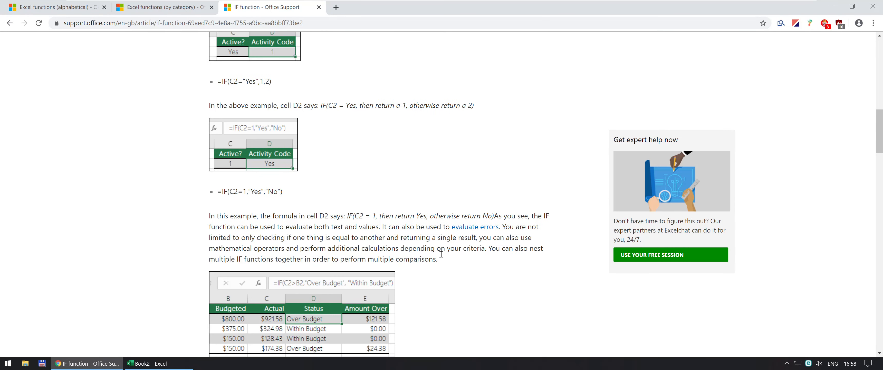
scroll(442, 284, down, 3)
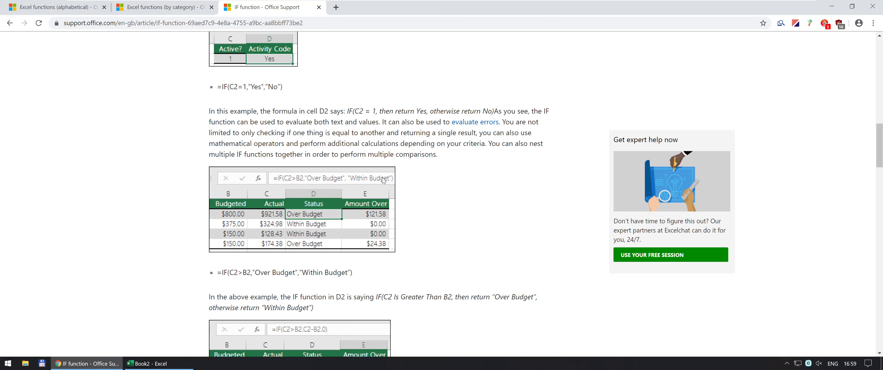
scroll(384, 192, down, 8)
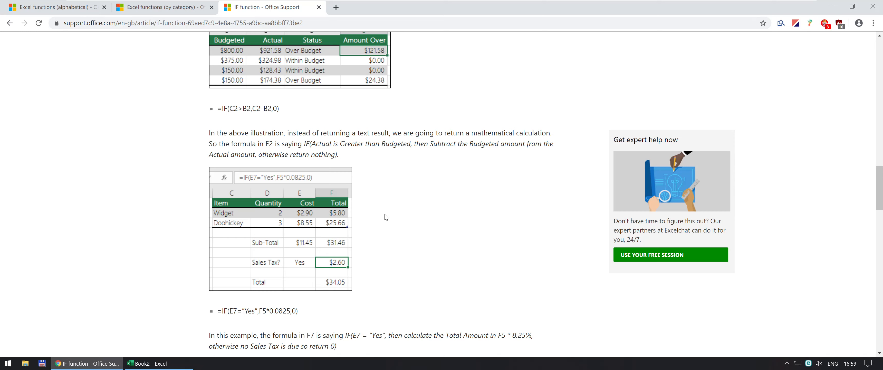
Switch to the Book2 workbook in Excel, open the IF sheet and inspect the IF formula in cell C2.
key(alt+Tab)
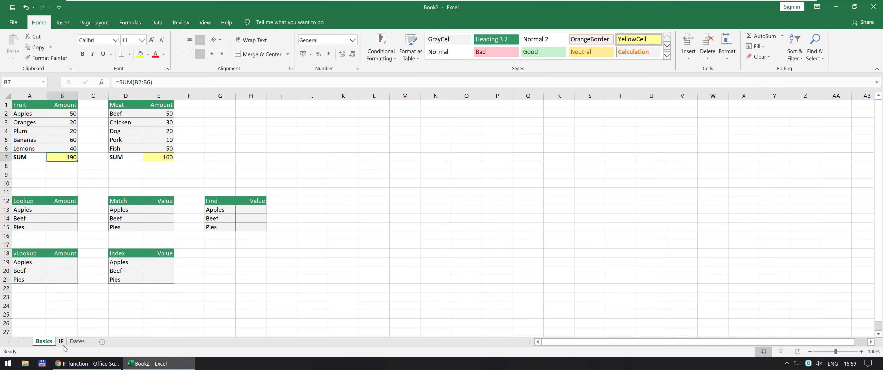
click(61, 343)
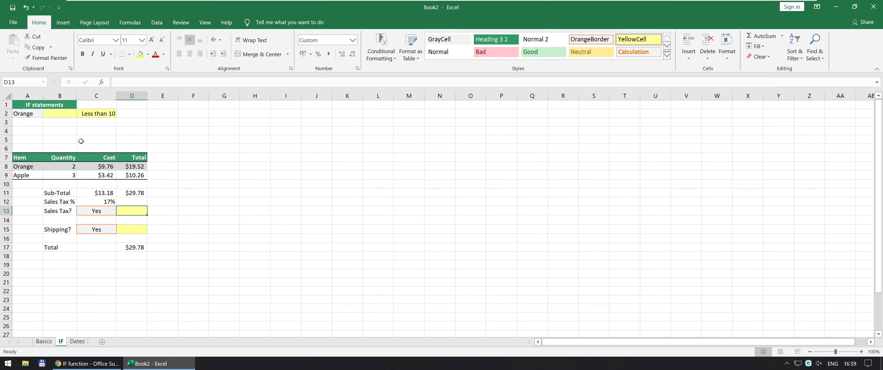
click(58, 114)
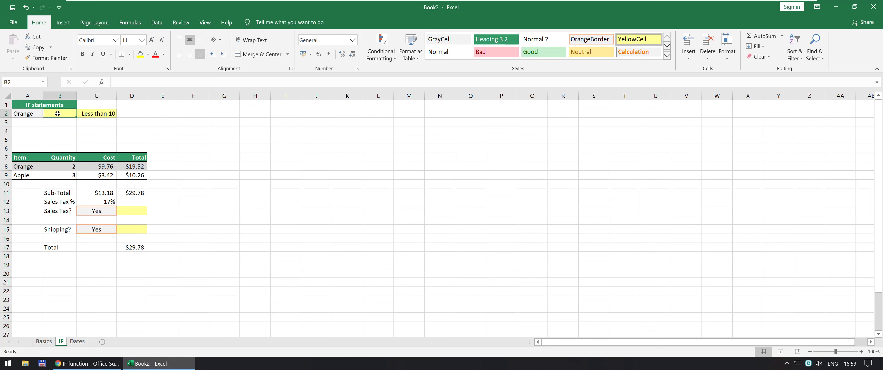
key(Right)
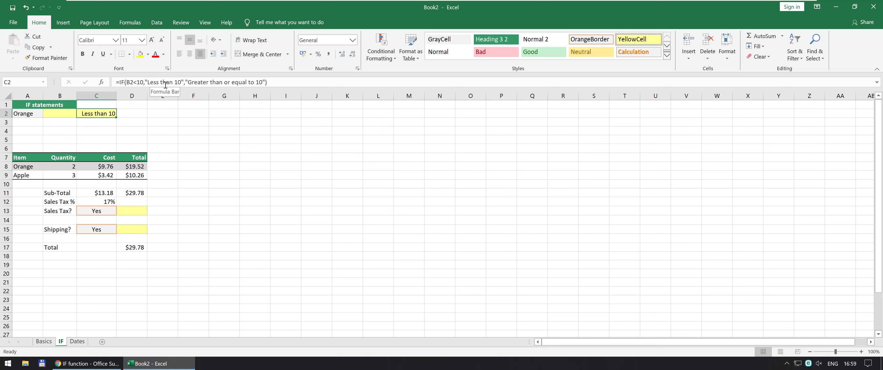
Enter 0 as the orange amount in cell B2 to test the IF formula.
click(53, 114)
text(0)
key(Return)
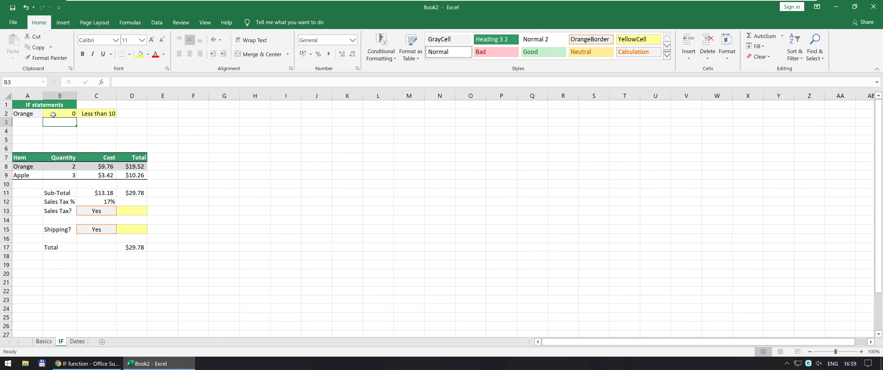
Set the orange amount in cell B2 to 15 and auto-fit the width of column C.
click(54, 115)
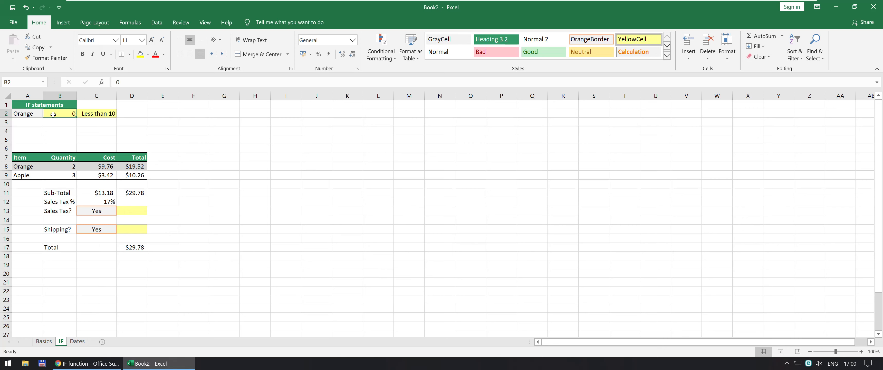
text(1)
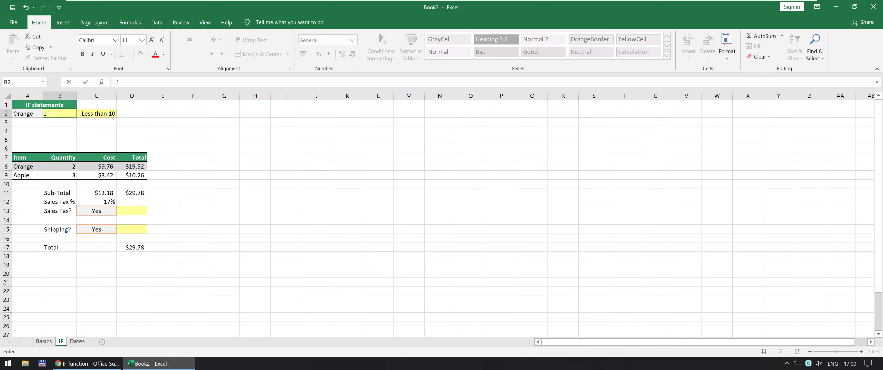
text(5)
key(Return)
key(Right)
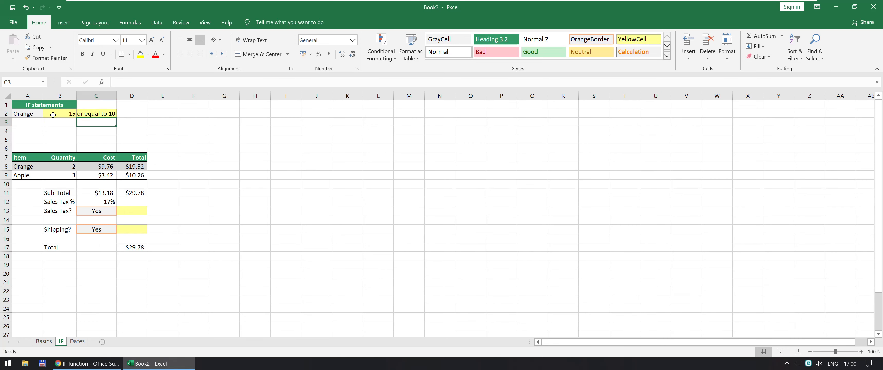
double_click(116, 96)
Examine the logical test, value-if-true and value-if-false arguments of the IF formula in cell C2.
click(110, 113)
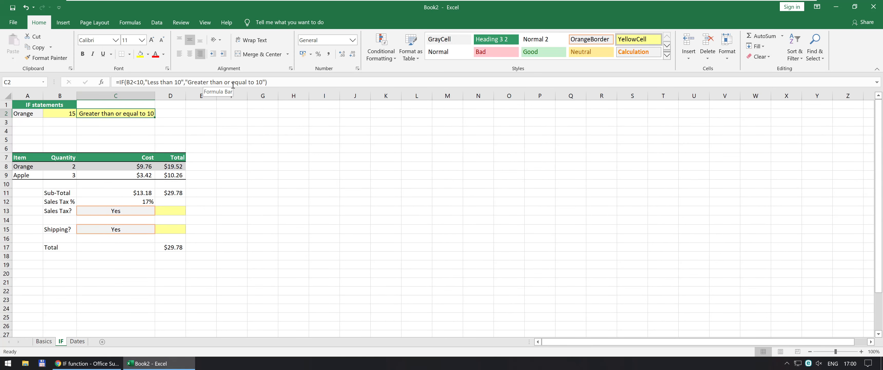
click(146, 81)
click(135, 82)
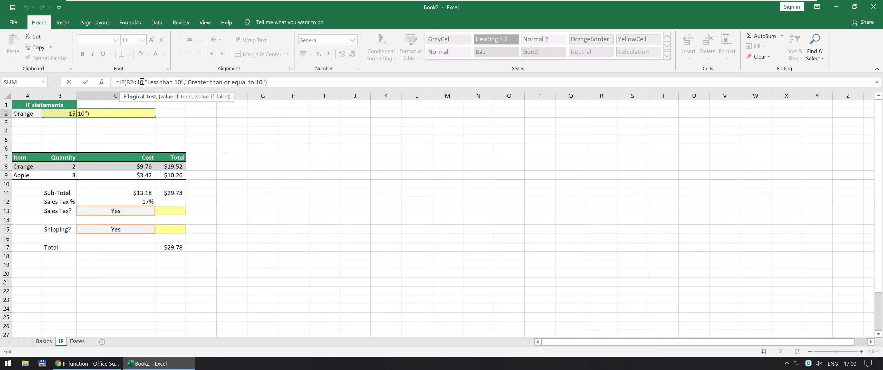
click(157, 82)
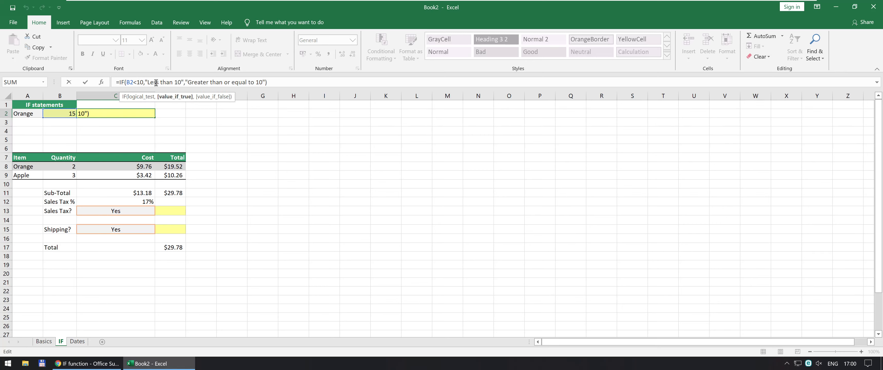
click(207, 82)
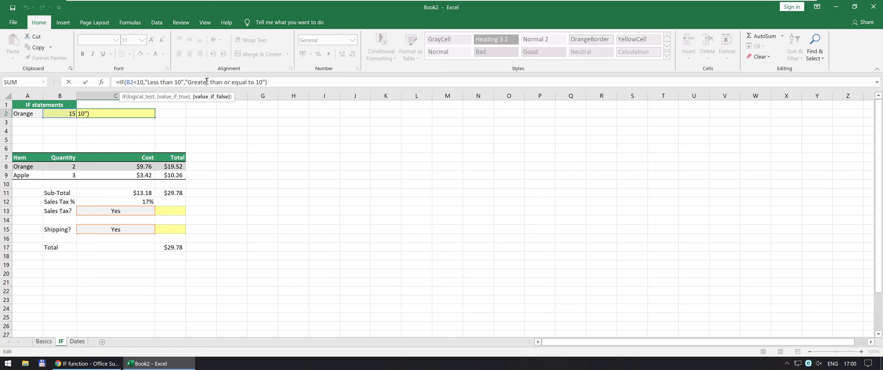
key(ctrl+Return)
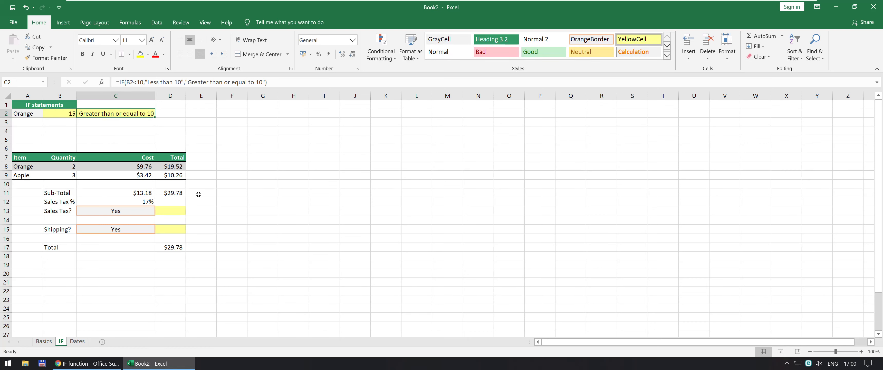
Check the sales tax example in the browser's IF help article, return to Excel and review the cells above D13.
click(176, 210)
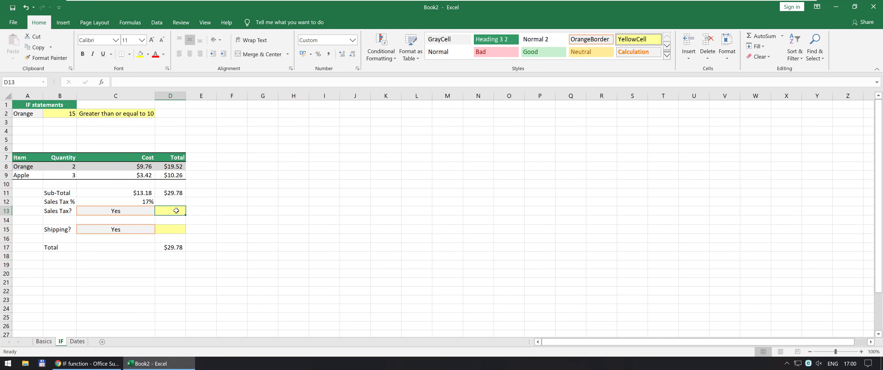
key(alt+Tab)
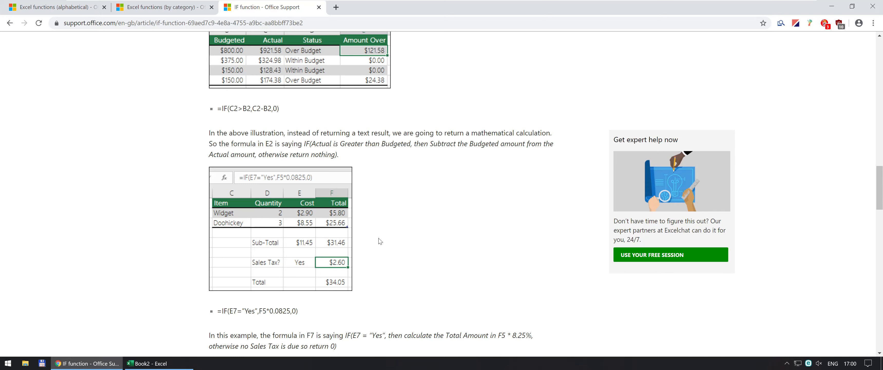
key(alt+Tab)
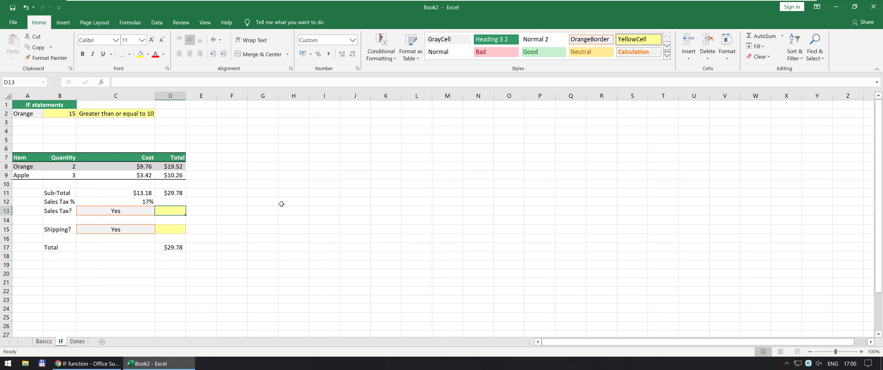
key(Up)
key(Up)
key(Up)
key(Up)
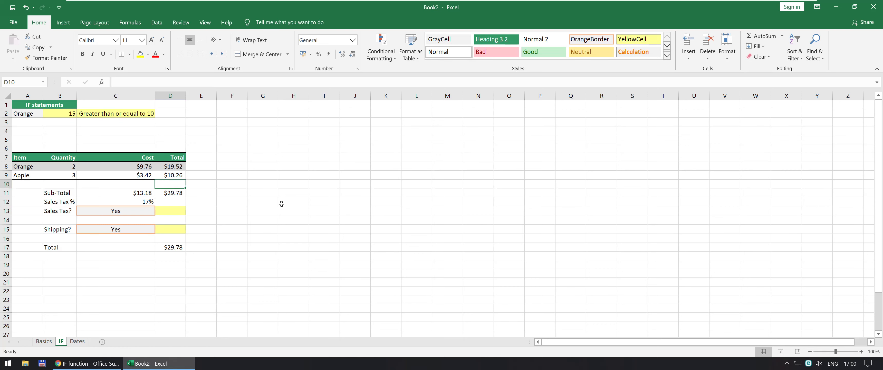
key(Down)
key(Down)
key(Down)
key(Down)
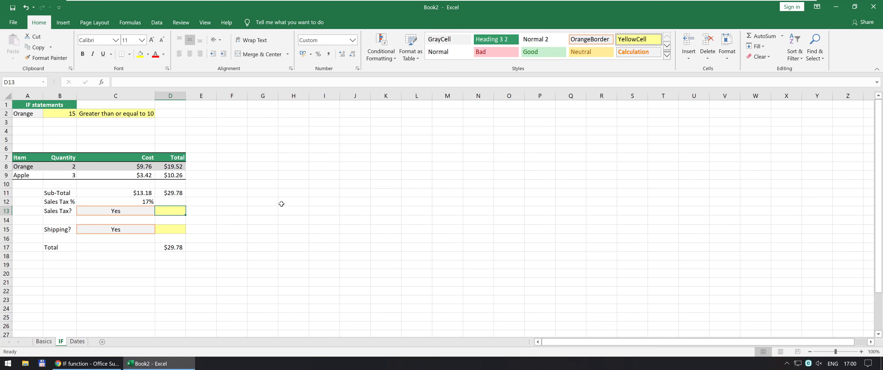
Enter the sales tax formula =IF(C13="Yes",D11*C12,0) in cell D13.
text(=)
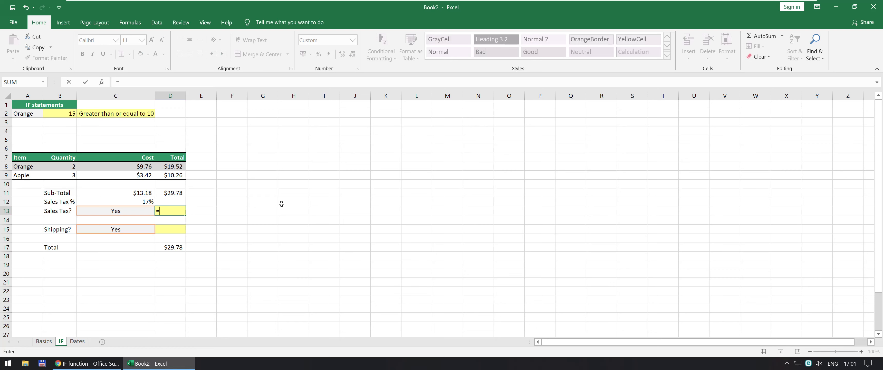
text(IF()
click(112, 212)
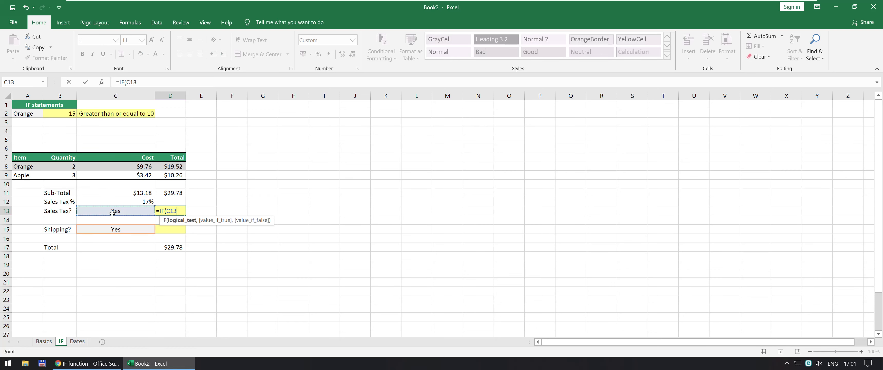
text(="Yes")
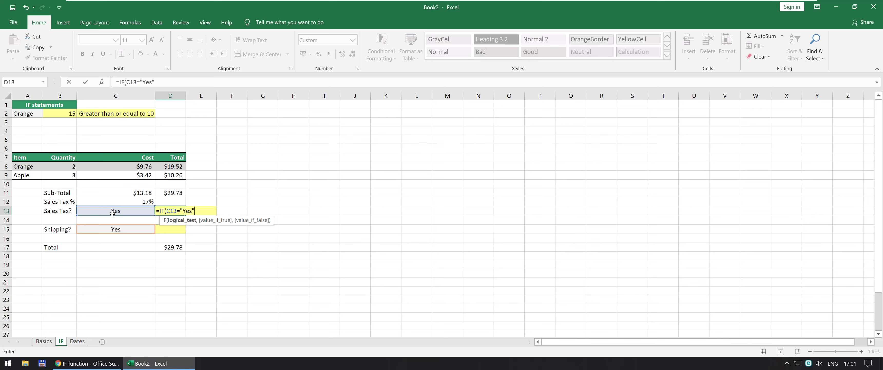
text(,)
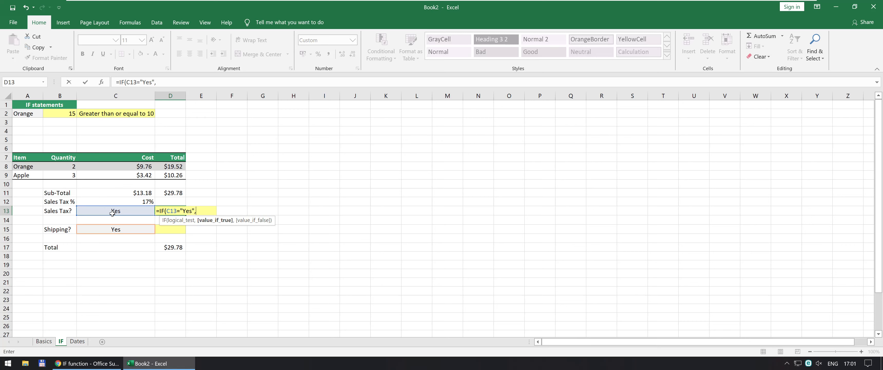
click(167, 193)
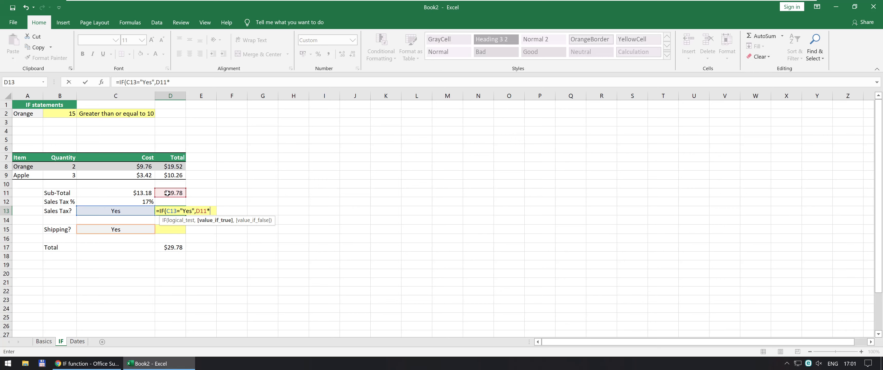
text(*)
click(145, 203)
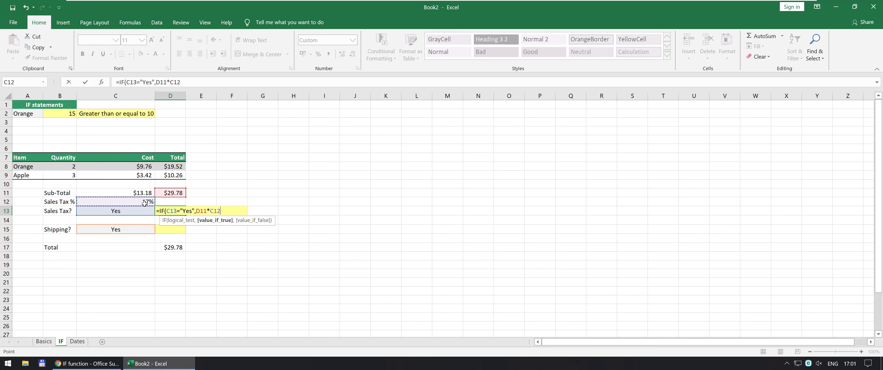
text(,)
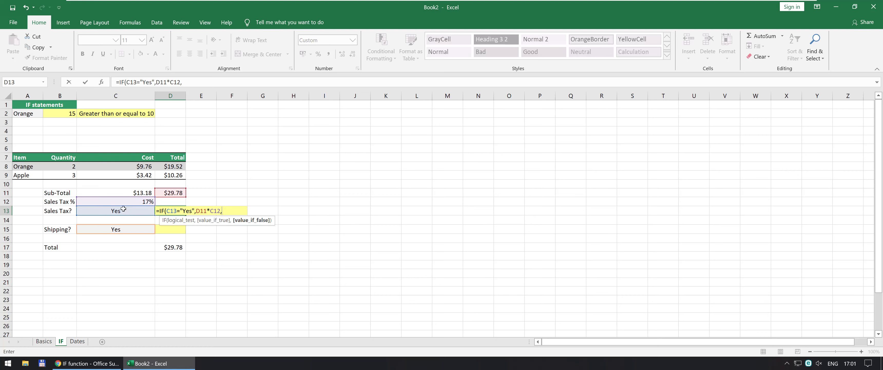
text(0))
key(ctrl+Return)
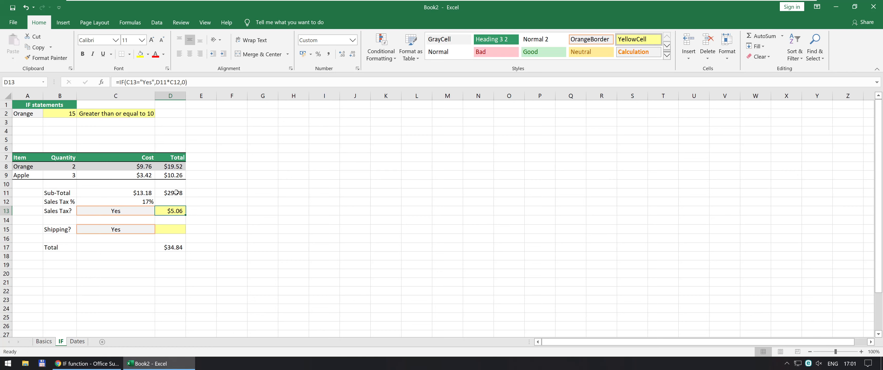
Set the sales tax percentage in cell C12 to 10% to test the tax formula.
click(135, 201)
text(10)
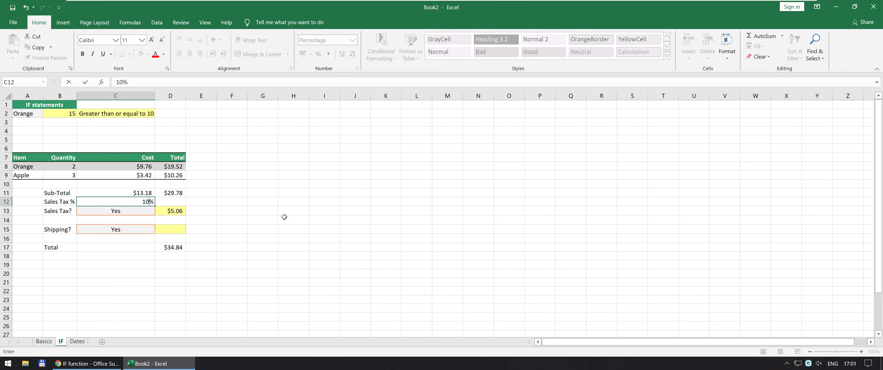
key(Return)
key(Up)
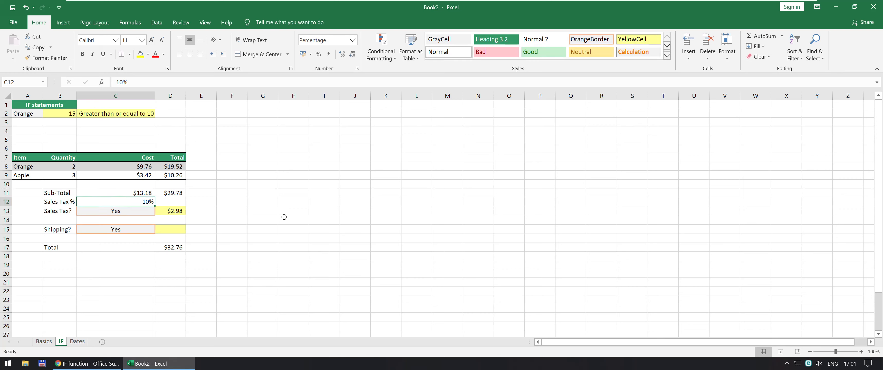
Set the sales tax percentage in cell C12 to 20% and select the tax amount in D13.
text(20)
key(Return)
key(Right)
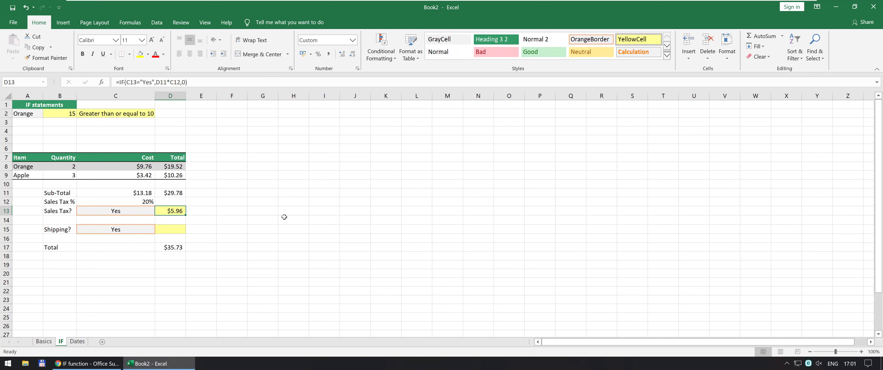
Enter the shipping formula =IF(C15="Yes",.5,0) in cell D15 and select the total in D17.
key(Down)
key(Down)
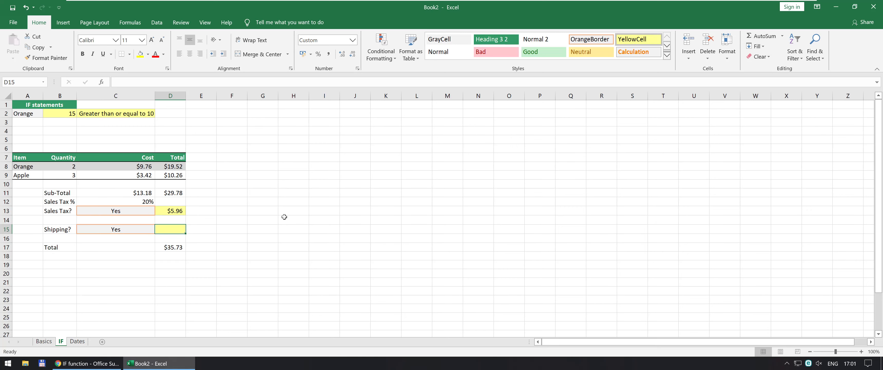
text(=IF()
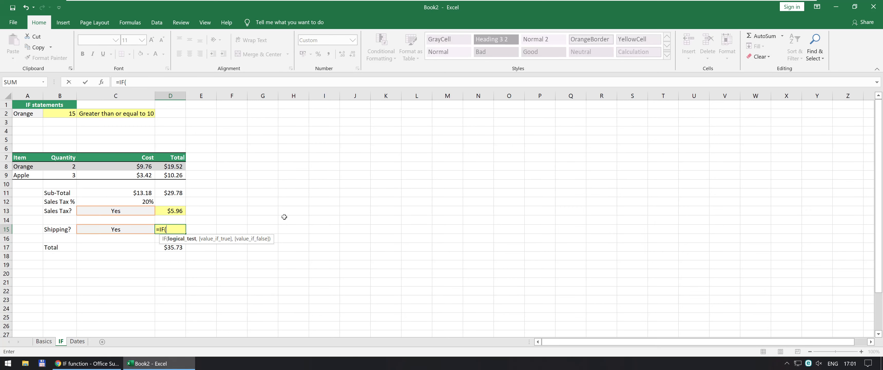
key(Left)
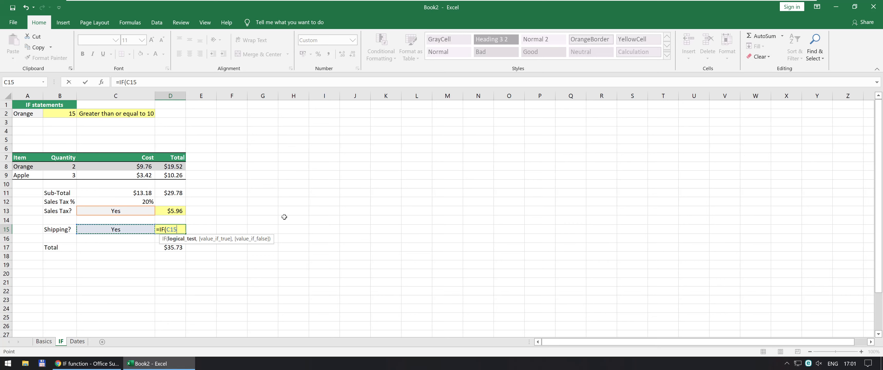
text(="Yes)
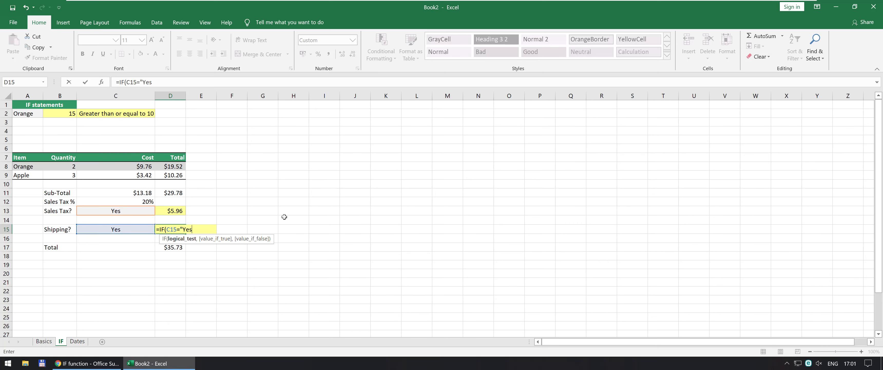
text(",.5)
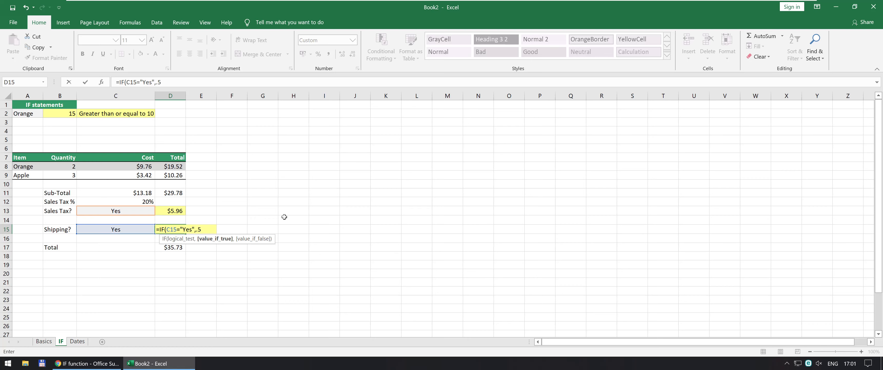
text(,0))
key(Return)
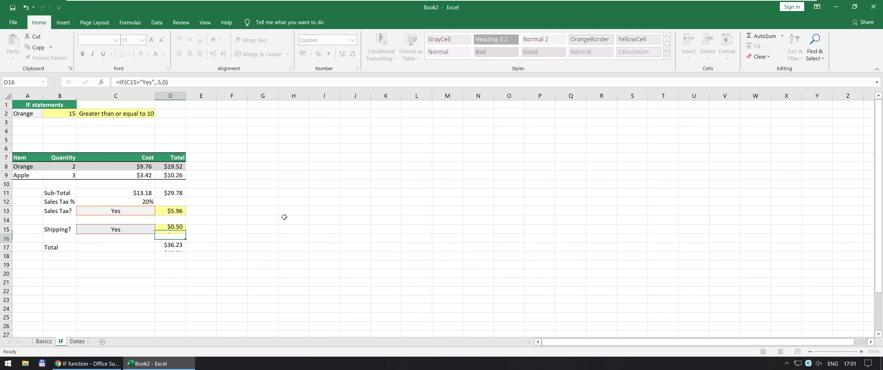
key(Return)
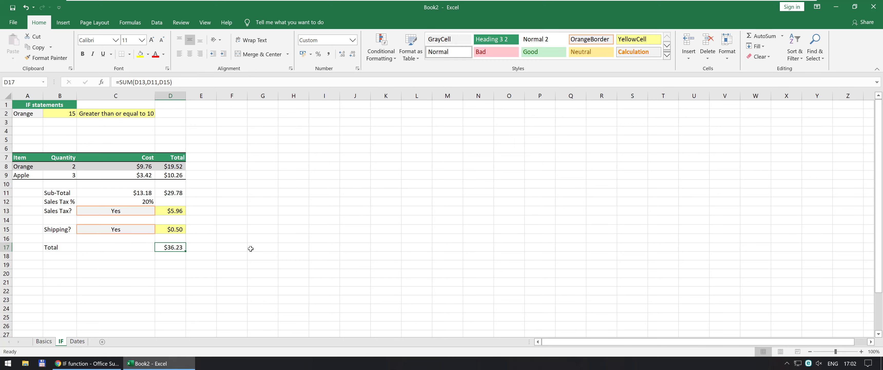
Switch to the browser's IF function help article and review its Common problems section.
key(alt+Tab)
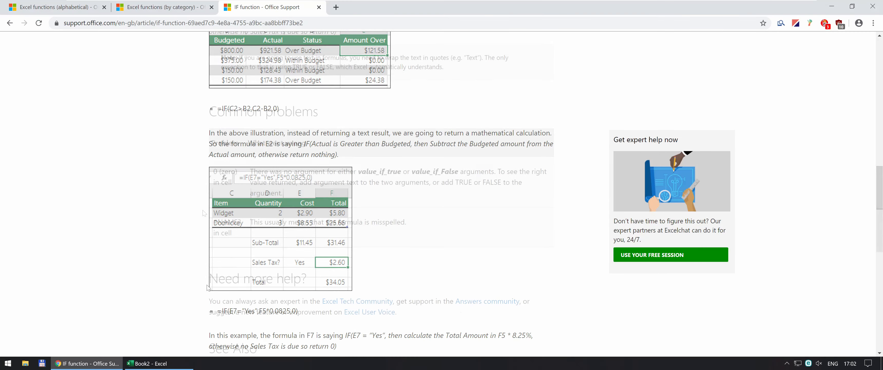
scroll(203, 212, down, 6)
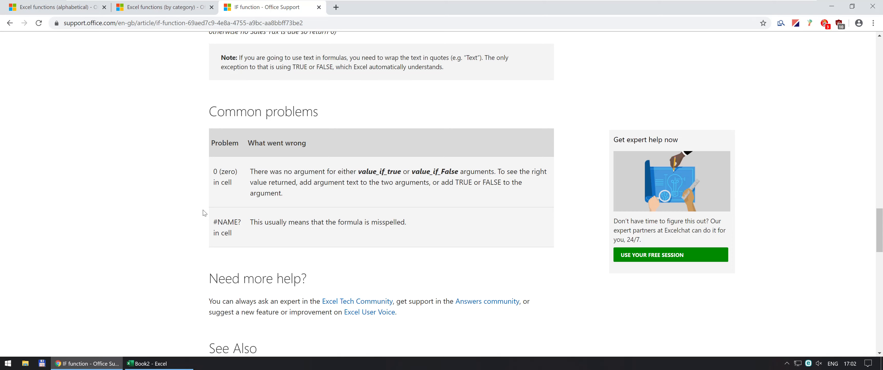